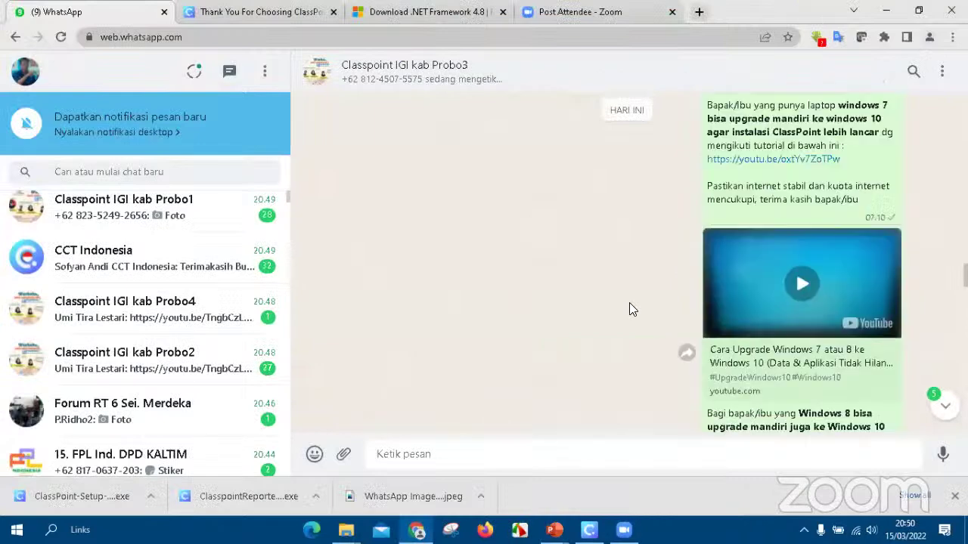
Step: Examine the ClassPoint installation message in the group chat for the minimum .NET, Windows and Office versions
scroll(632, 309, "up", 2)
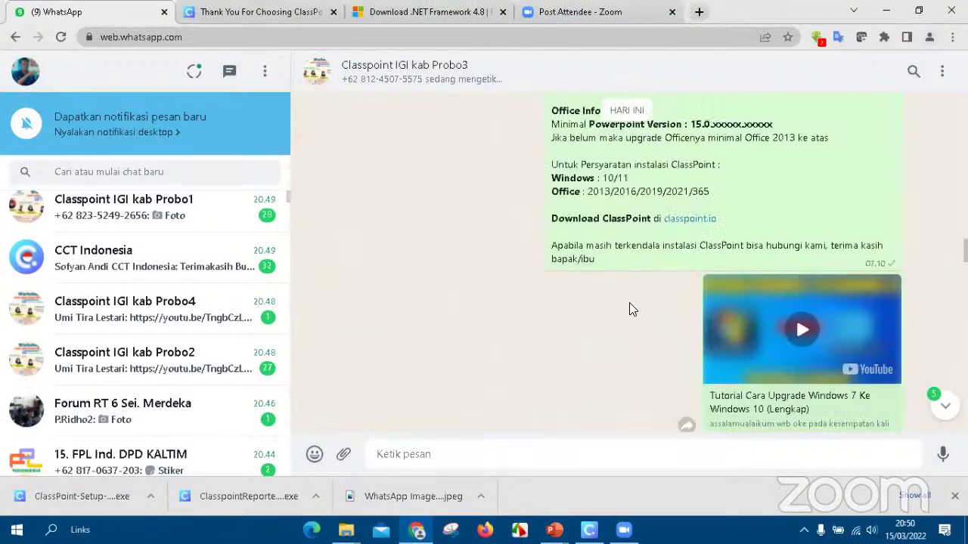
scroll(633, 309, "up", 2)
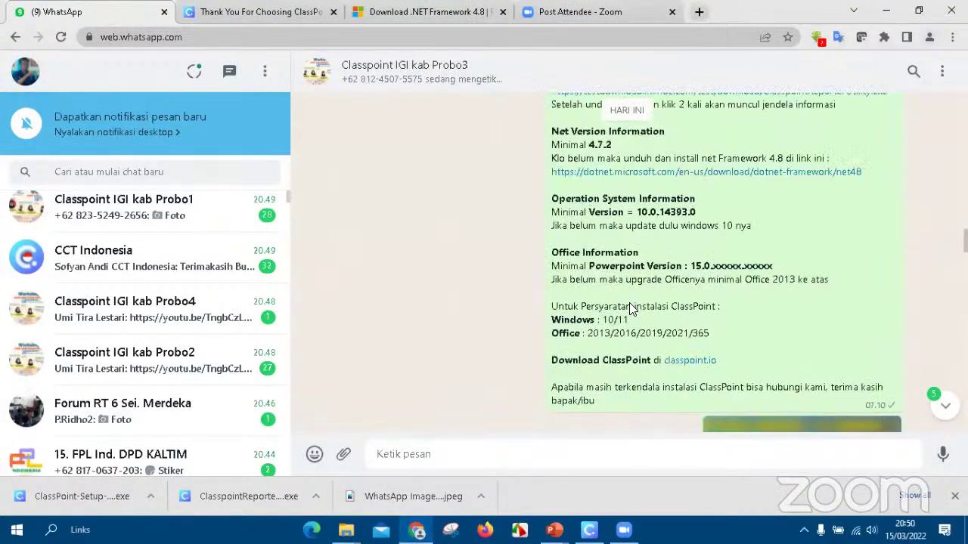
scroll(630, 302, "up", 2)
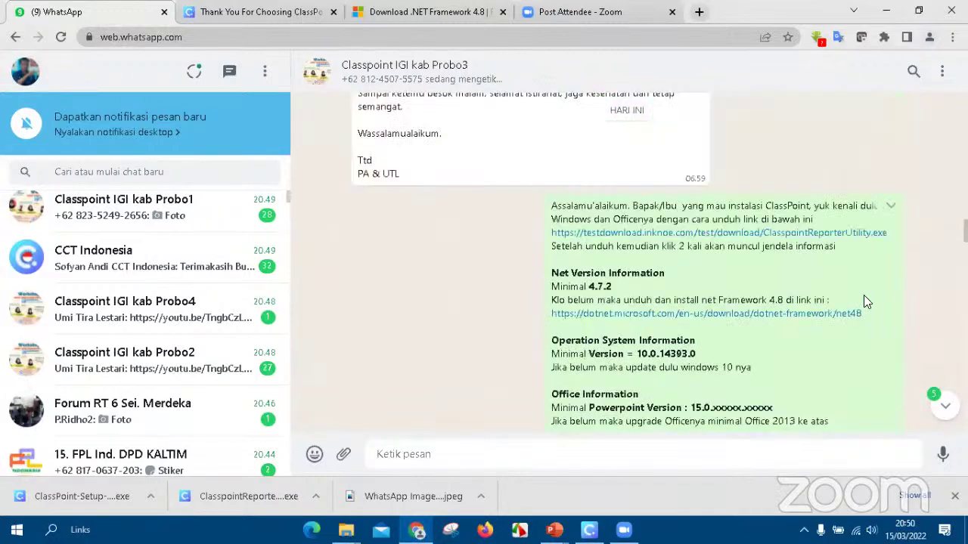
scroll(928, 279, "down", 1)
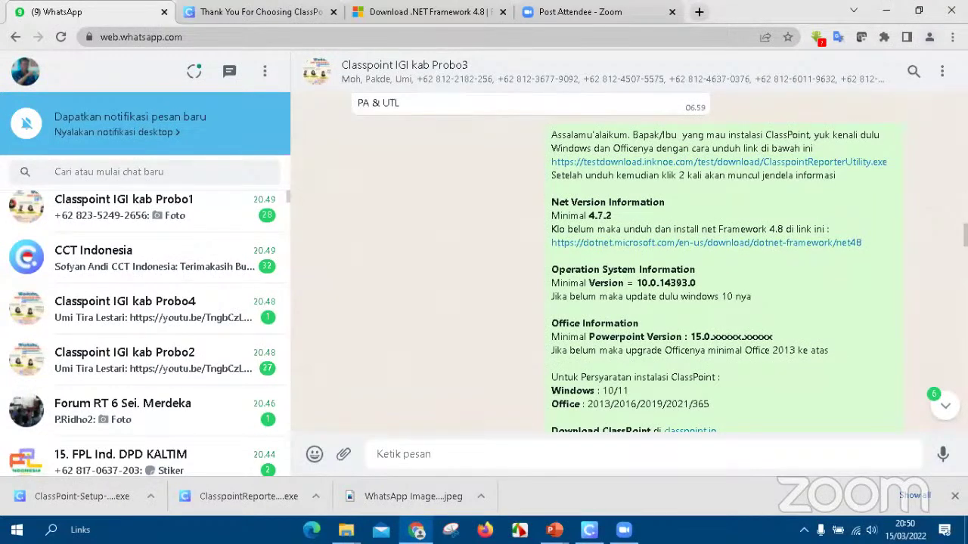
scroll(598, 257, "down", 1)
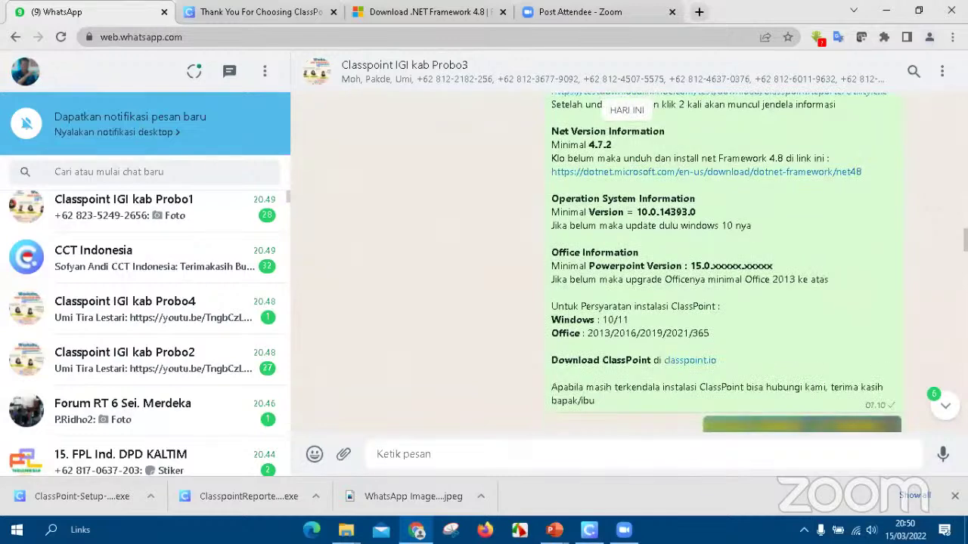
scroll(597, 258, "down", 3)
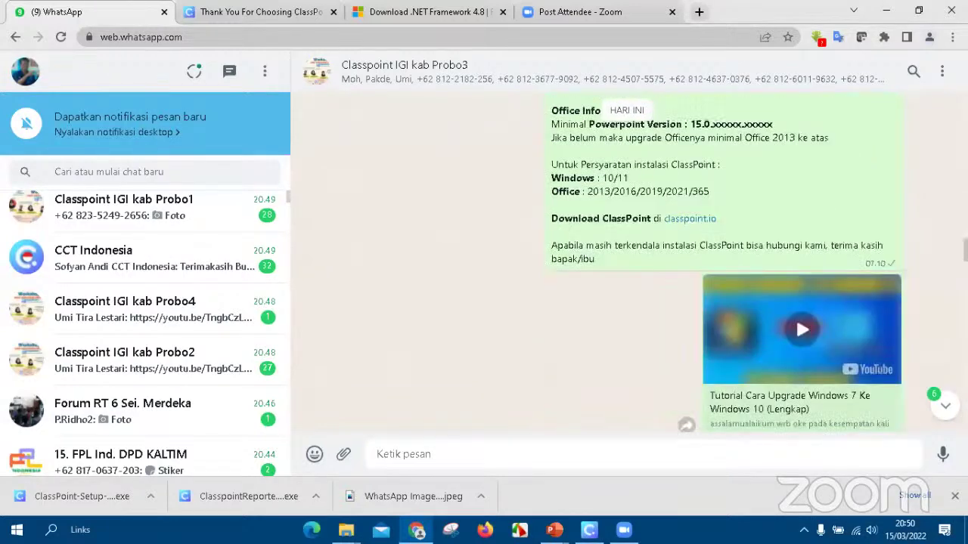
scroll(597, 257, "down", 2)
scroll(796, 174, "up", 4)
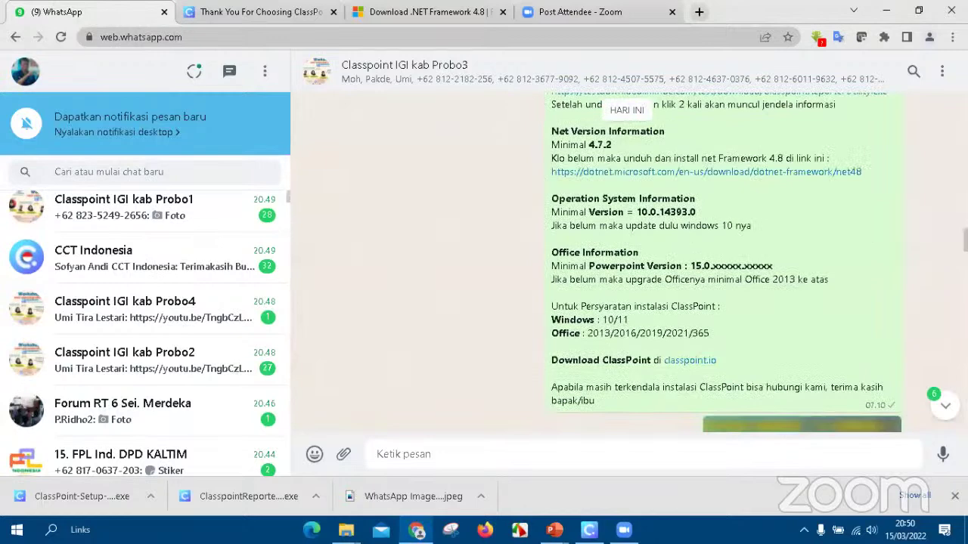
scroll(923, 222, "up", 3)
scroll(924, 224, "down", 3)
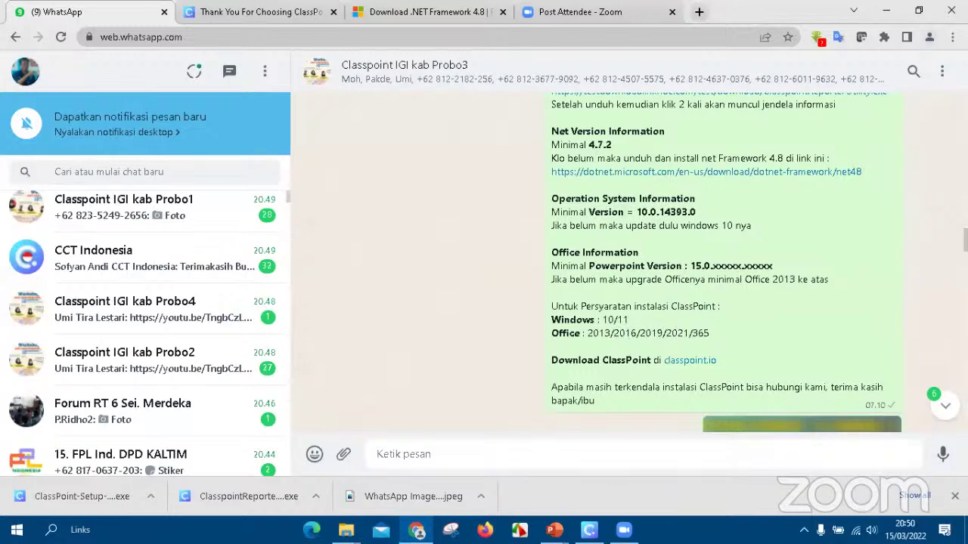
Step: Check this computer's .NET, Windows and PowerPoint versions in ClasspointReporterUtility against the chat's listed minimums, then dismiss the utility
scroll(934, 229, "up", 2)
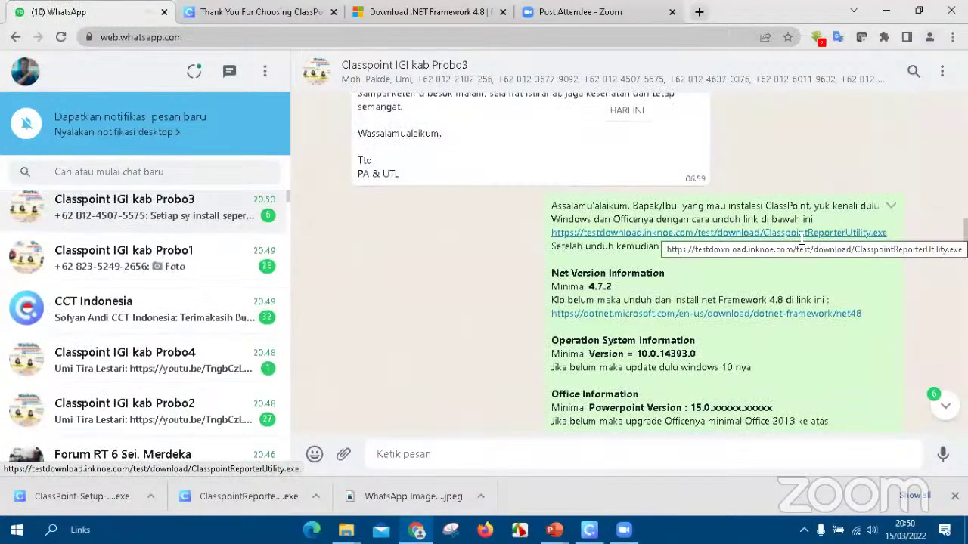
left_click(590, 529)
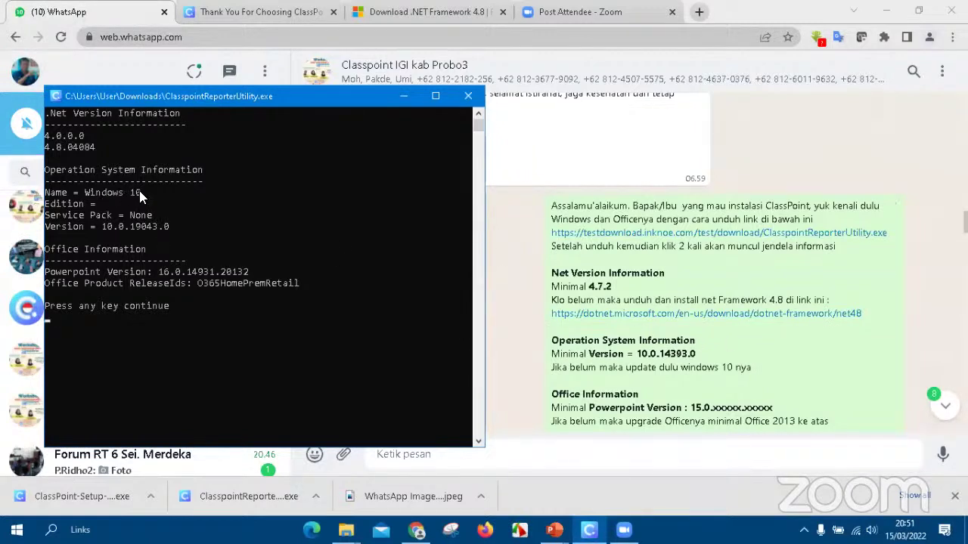
key("Return")
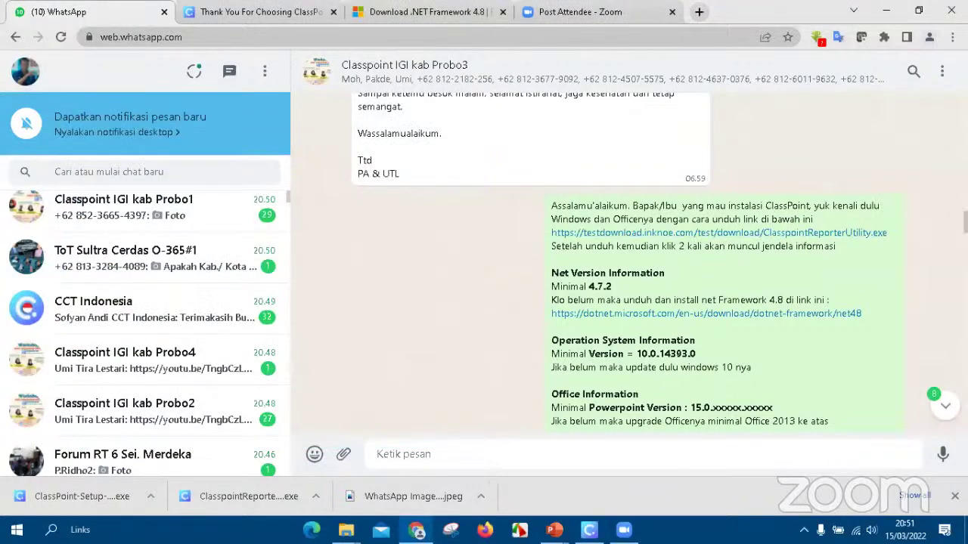
Step: Examine the chat messages with the video tutorials for upgrading Windows 7 and Windows 8 to Windows 10
scroll(795, 403, "down", 10)
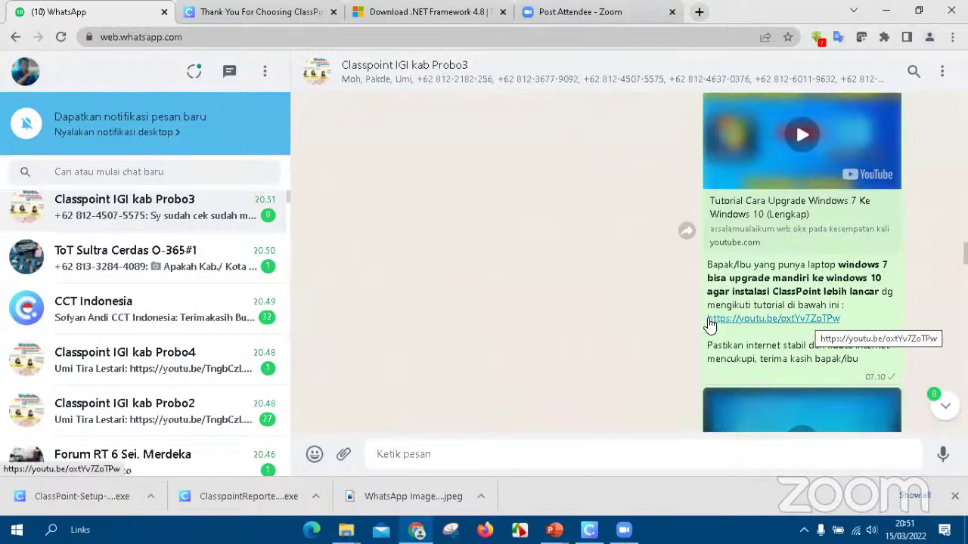
scroll(752, 261, "down", 1)
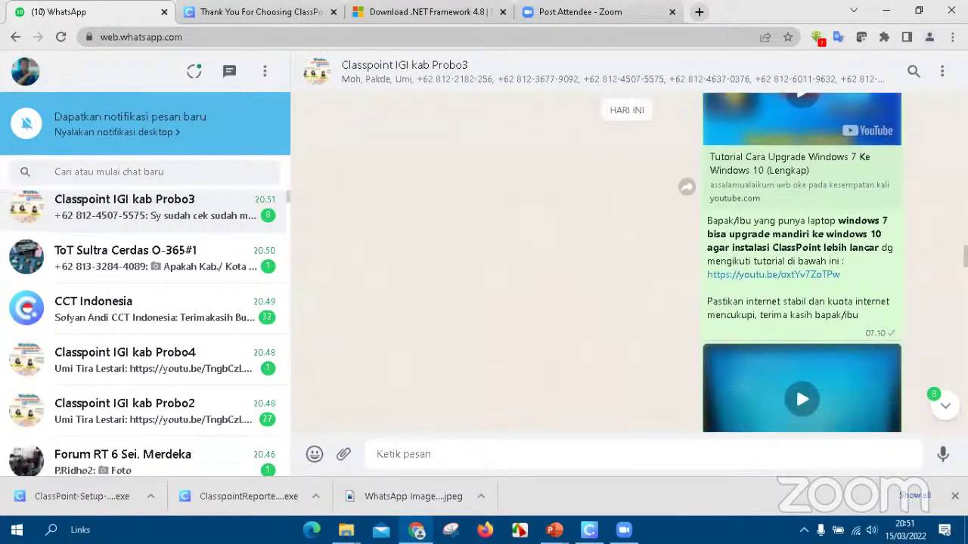
scroll(752, 262, "down", 1)
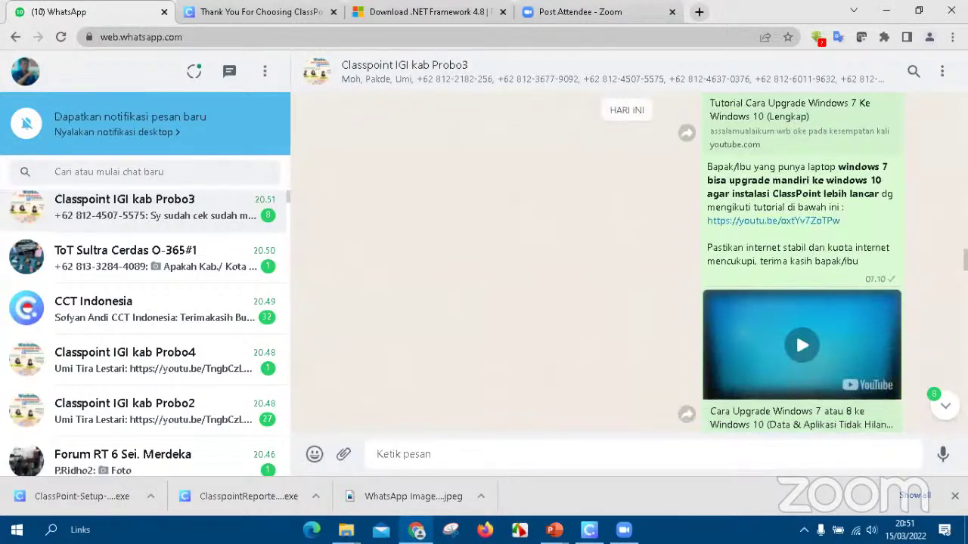
scroll(789, 266, "down", 1)
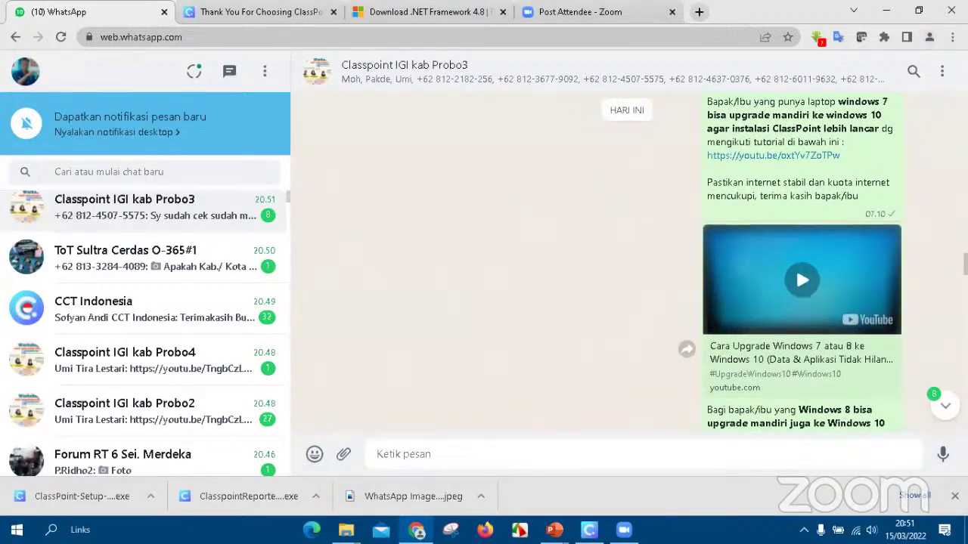
scroll(802, 265, "down", 1)
scroll(727, 262, "up", 1)
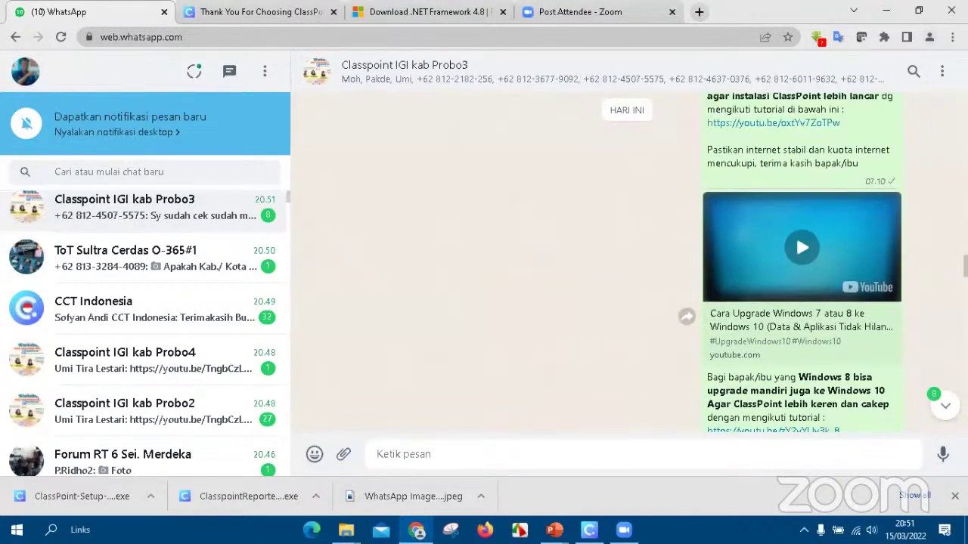
scroll(802, 264, "down", 1)
scroll(802, 265, "up", 1)
scroll(802, 264, "down", 1)
scroll(802, 265, "up", 1)
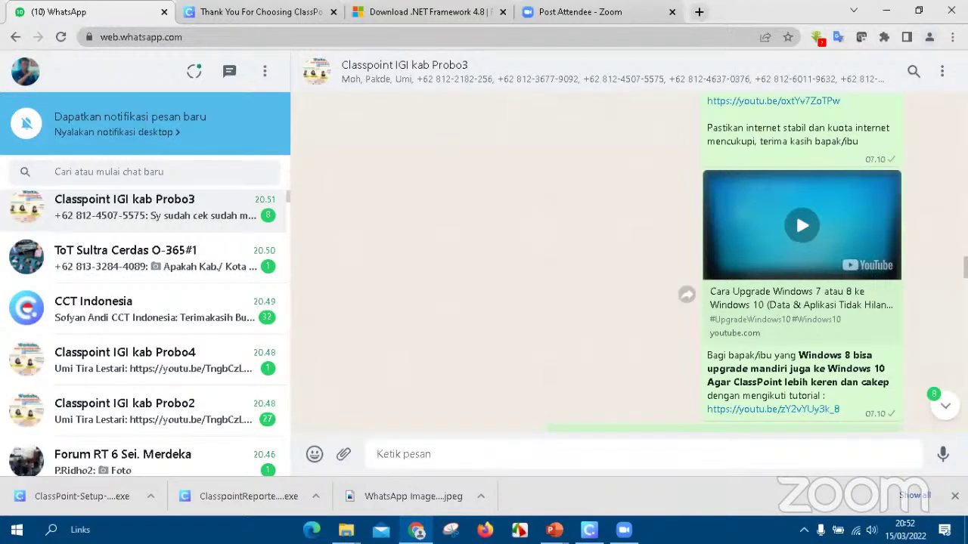
scroll(627, 264, "down", 3)
scroll(628, 265, "up", 5)
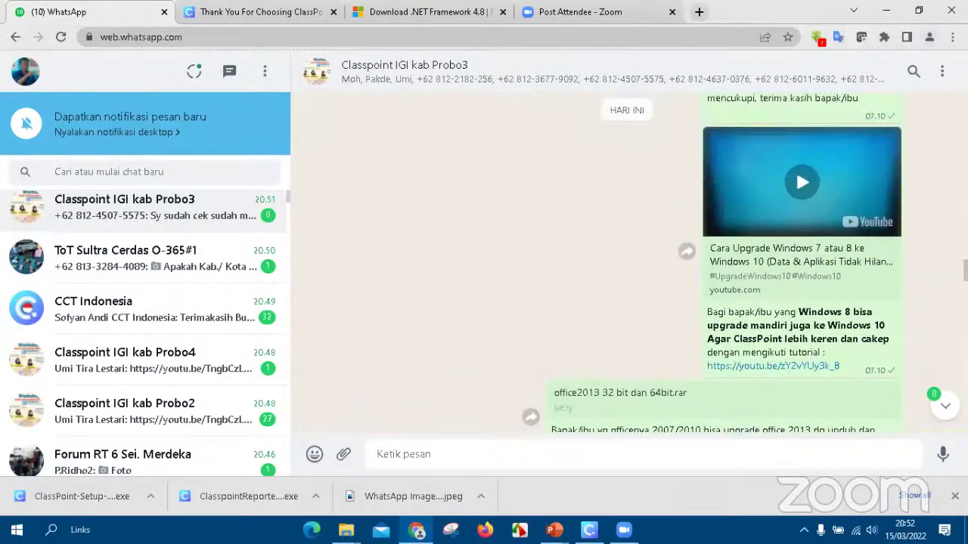
scroll(795, 154, "up", 3)
scroll(796, 153, "down", 3)
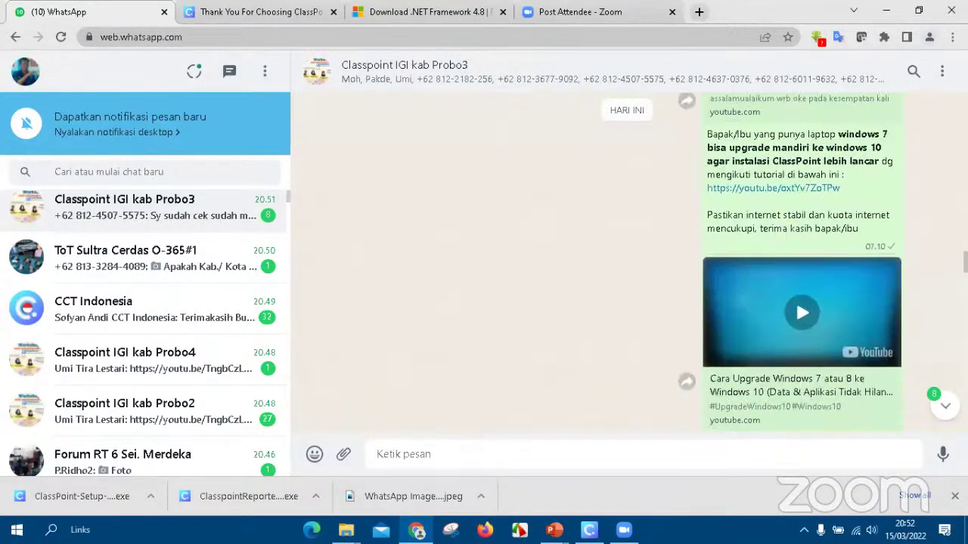
scroll(722, 266, "up", 1)
scroll(722, 266, "down", 3)
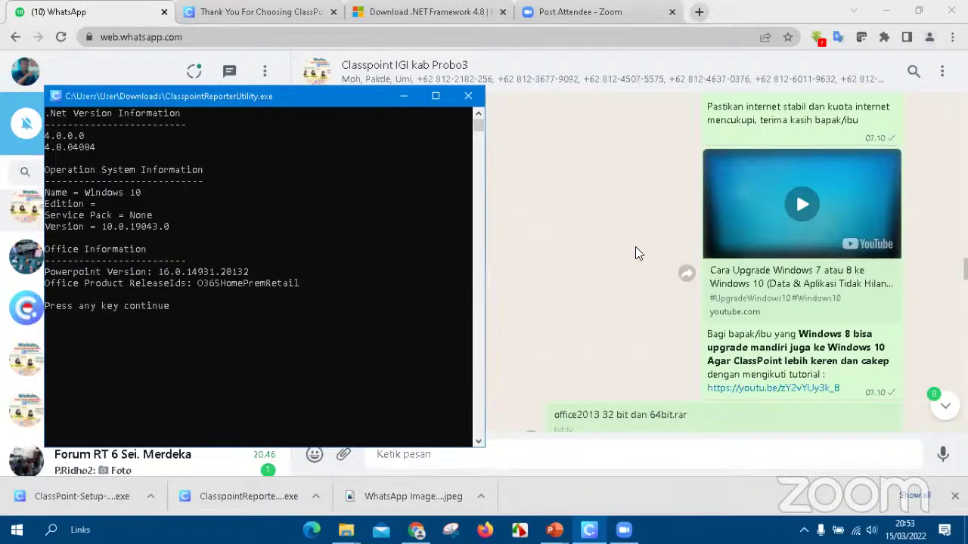
Step: Dismiss the version report and review the installation requirements and Windows 7 upgrade messages in the chat again
key("Return")
scroll(635, 253, "up", 2)
scroll(726, 262, "up", 3)
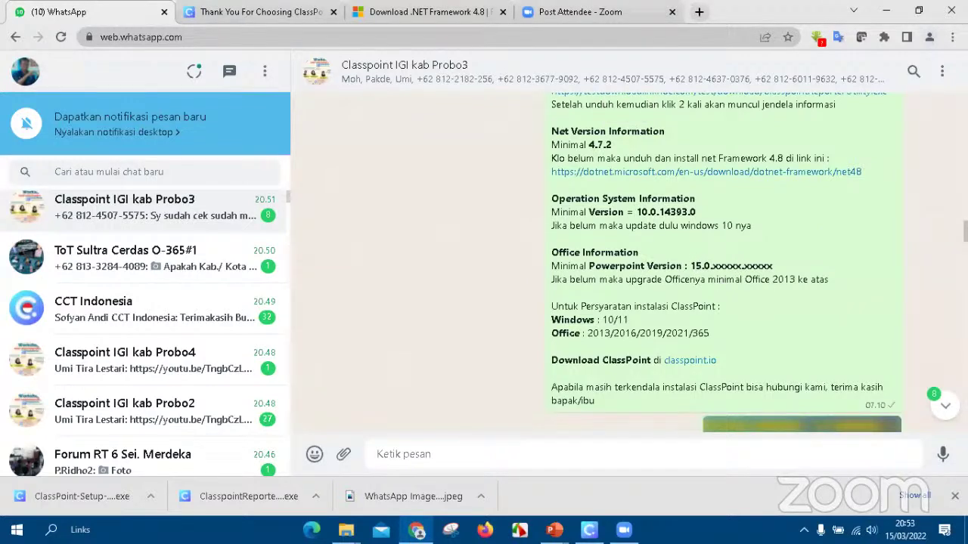
scroll(597, 261, "down", 10)
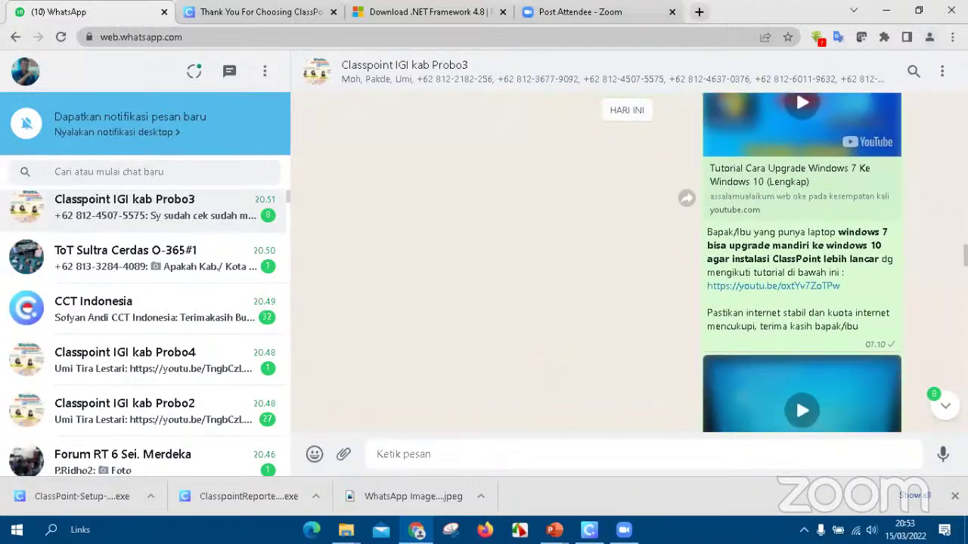
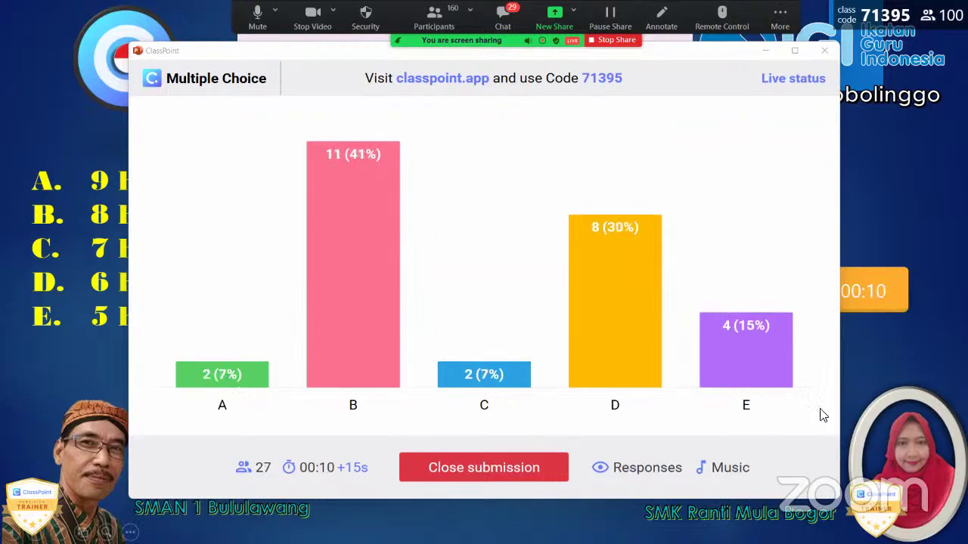
Step: Close submissions for the current ClassPoint multiple-choice question and advance to the next question slide
left_click(484, 467)
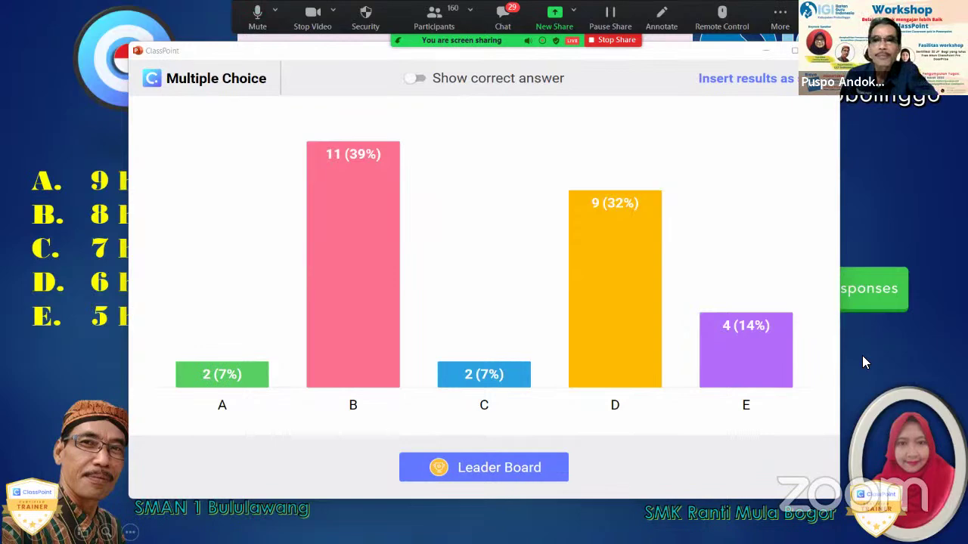
key("Right")
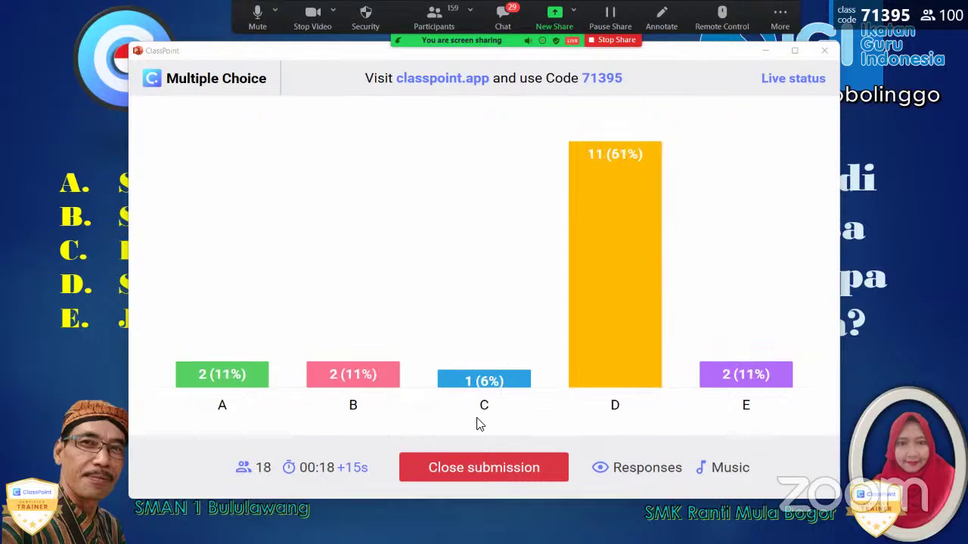
Step: Close submissions for the second multiple-choice question and show its correct answer on the results chart
left_click(477, 467)
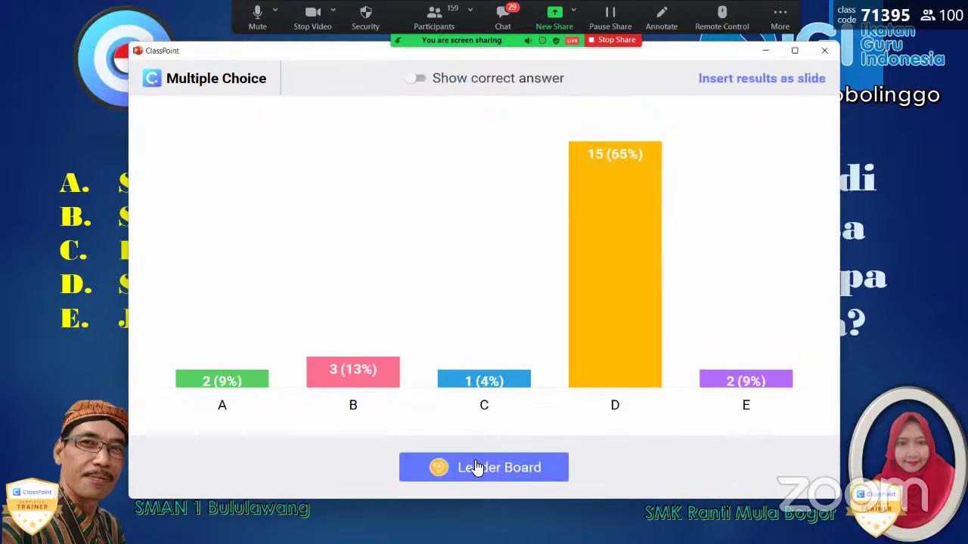
left_click(498, 518)
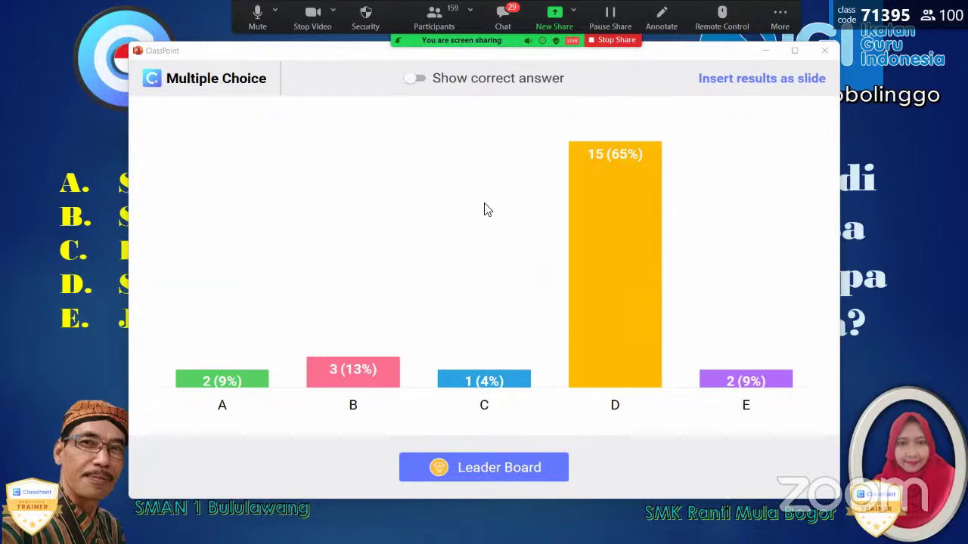
left_click(420, 80)
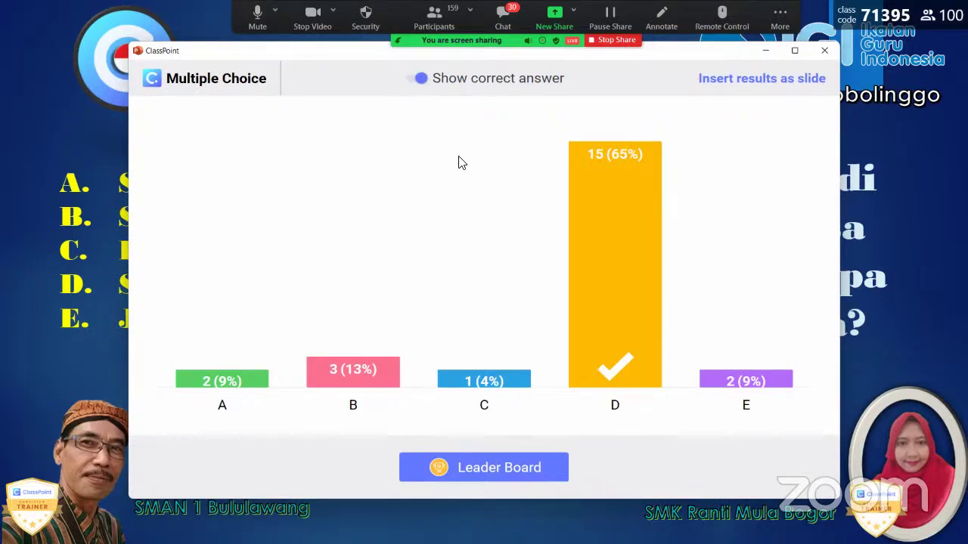
Step: Open the quiz leader board, show it as a table and view the ranking down to the last listed participant
left_click(486, 470)
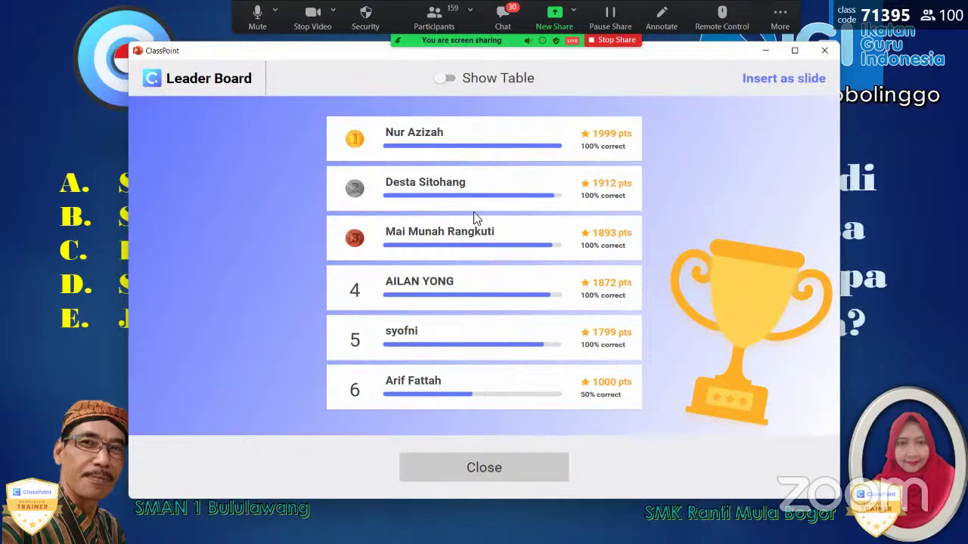
left_click(448, 78)
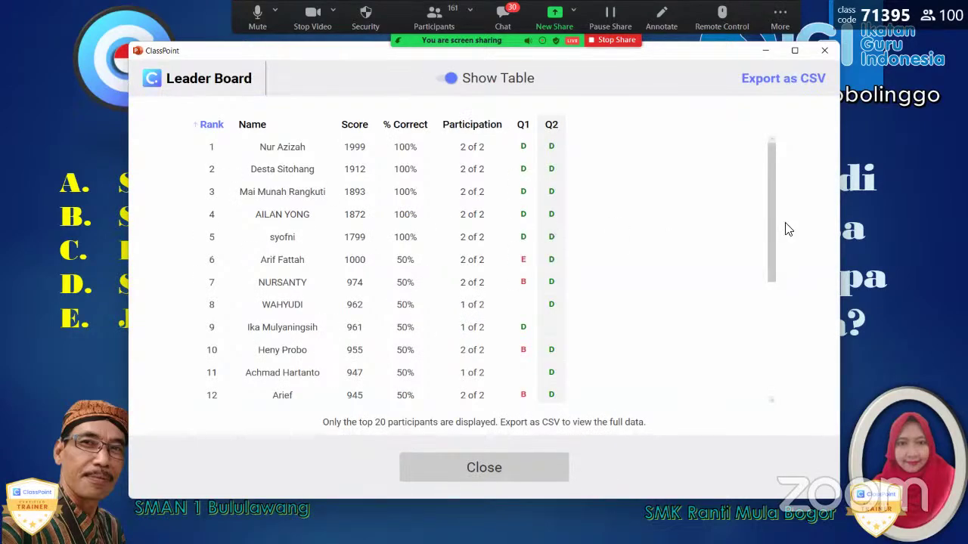
left_click_drag(774, 224, 763, 376)
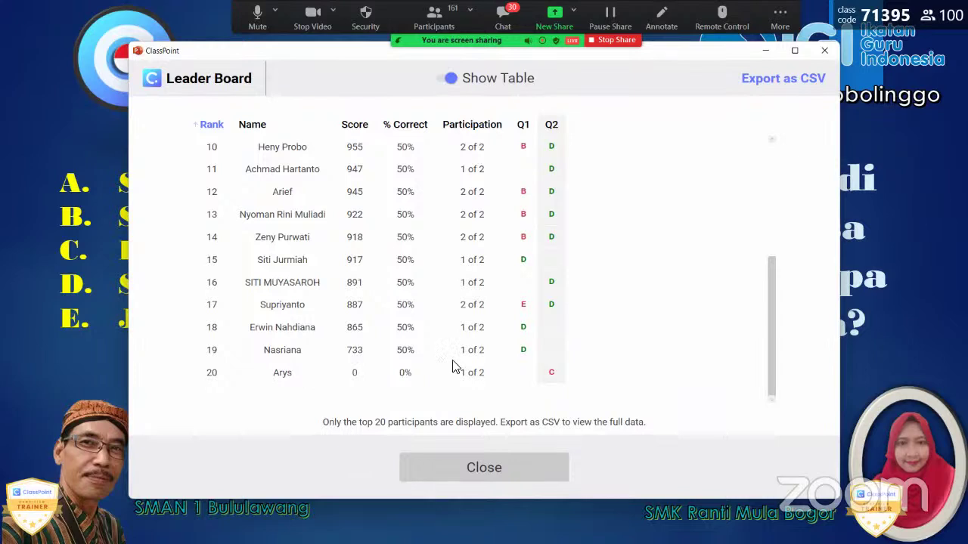
Step: Export the leader board as the CSV file Leader-Board-202203150833.csv in the Documents folder
left_click(790, 82)
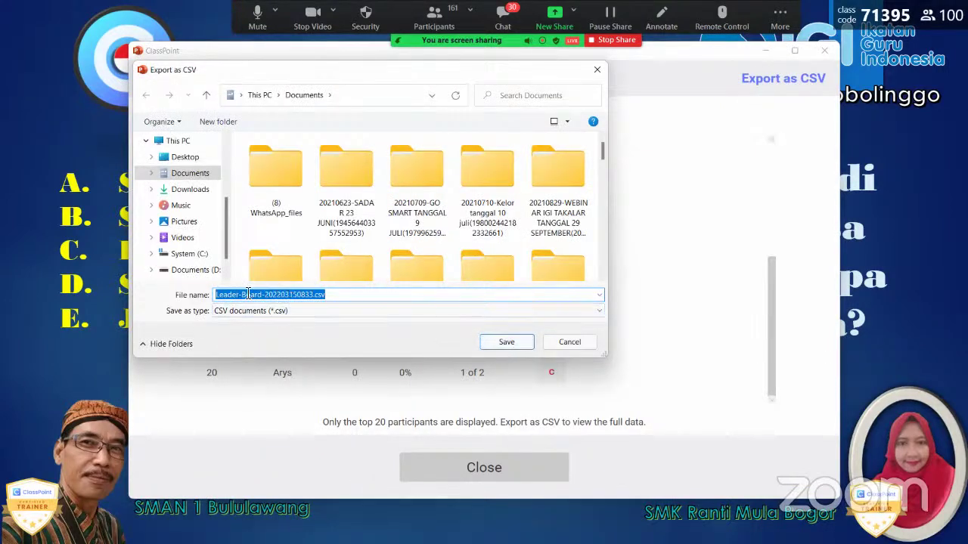
left_click(549, 314)
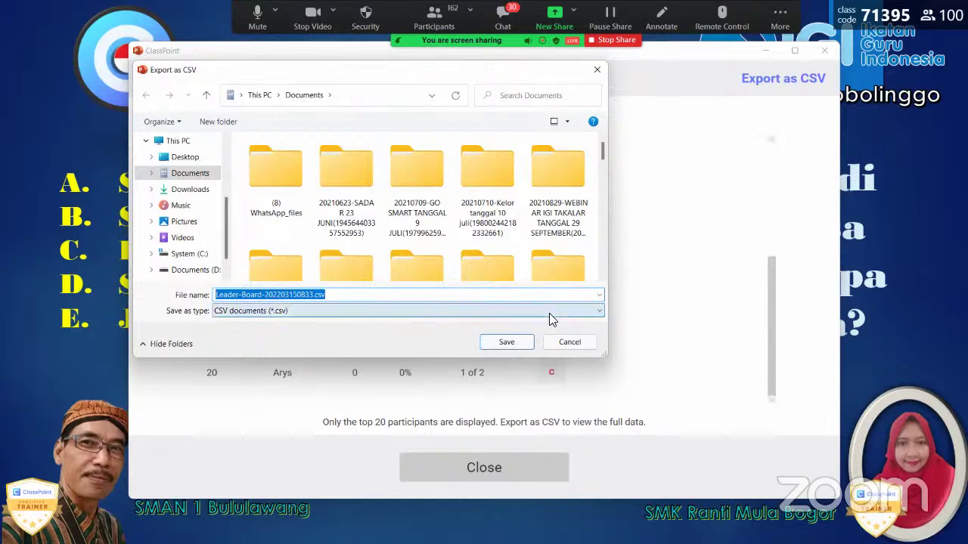
left_click(549, 315)
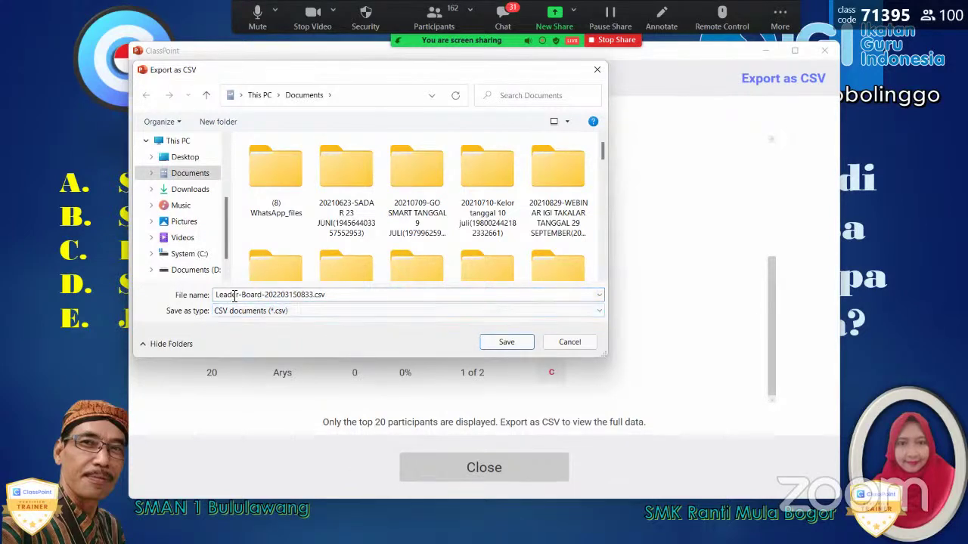
left_click(500, 348)
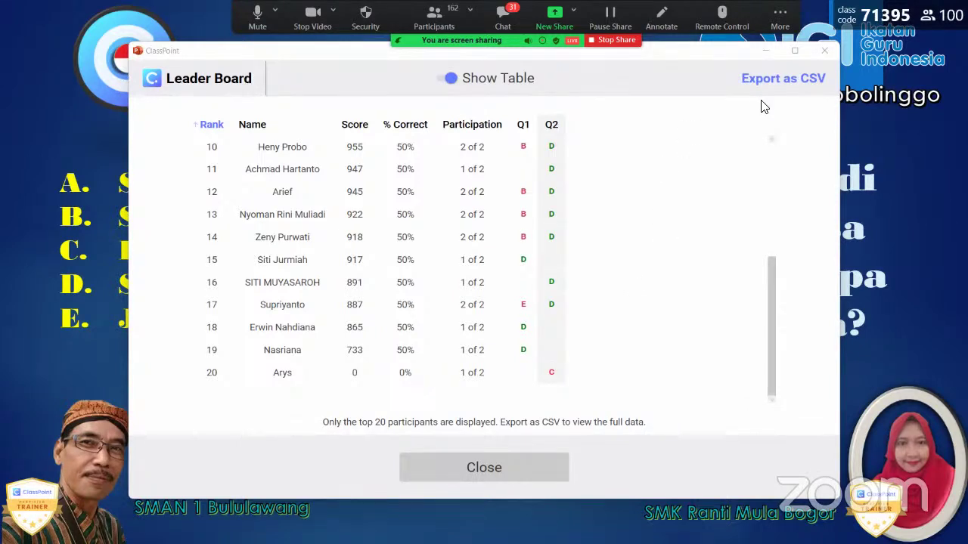
Step: Close the leader board, end the slideshow and open slide 45 with the maze drawing question
left_click(824, 52)
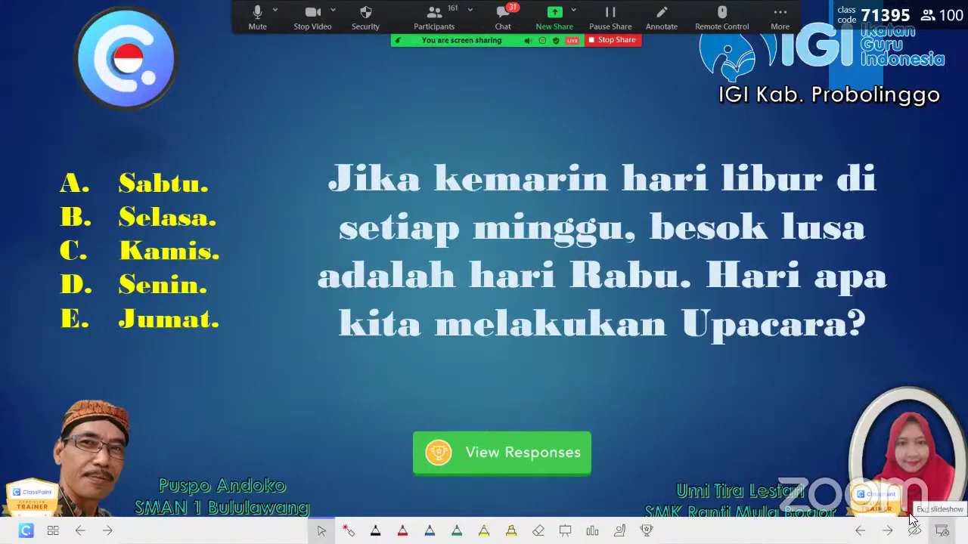
left_click(941, 531)
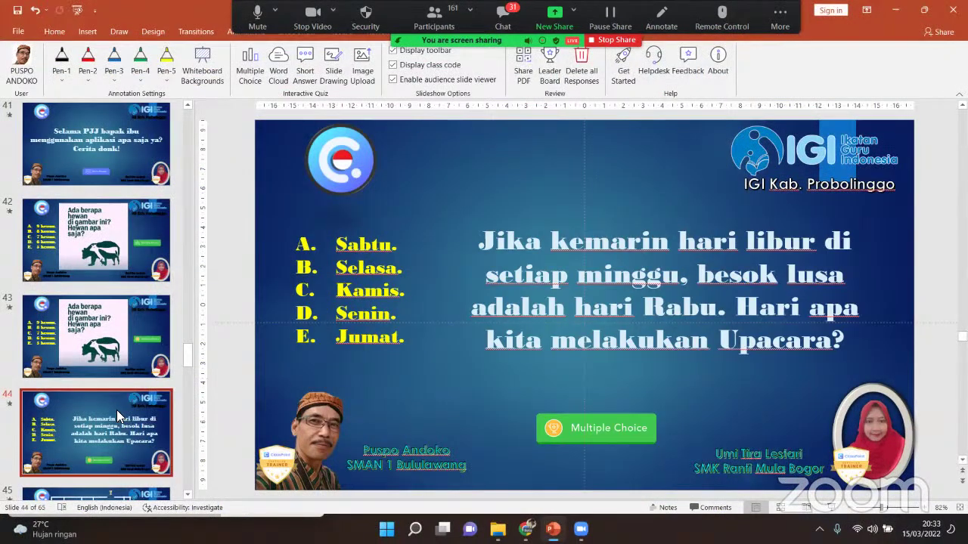
scroll(116, 401, "down", 2)
left_click(116, 387)
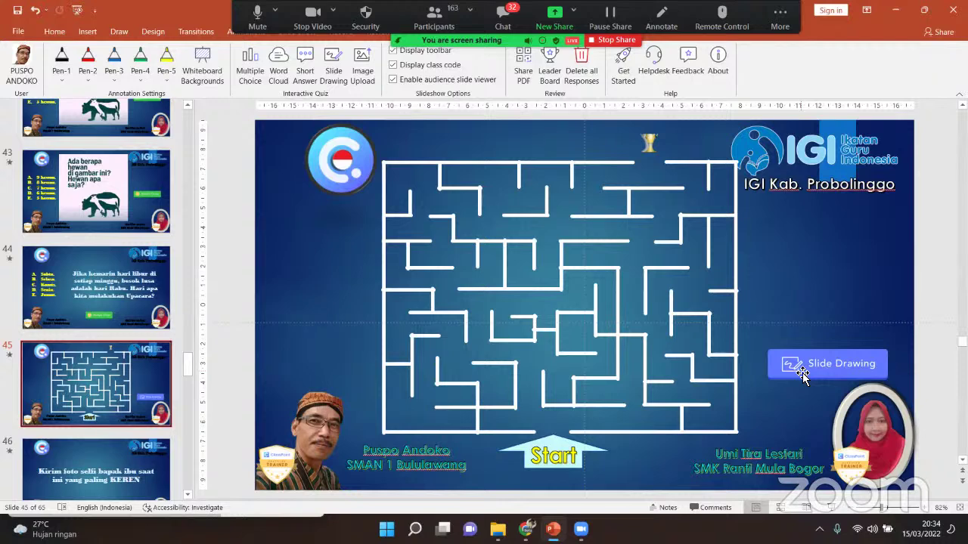
Step: Set the maze's Slide Drawing question to start with the slide and close submissions after 30 seconds
left_click(832, 378)
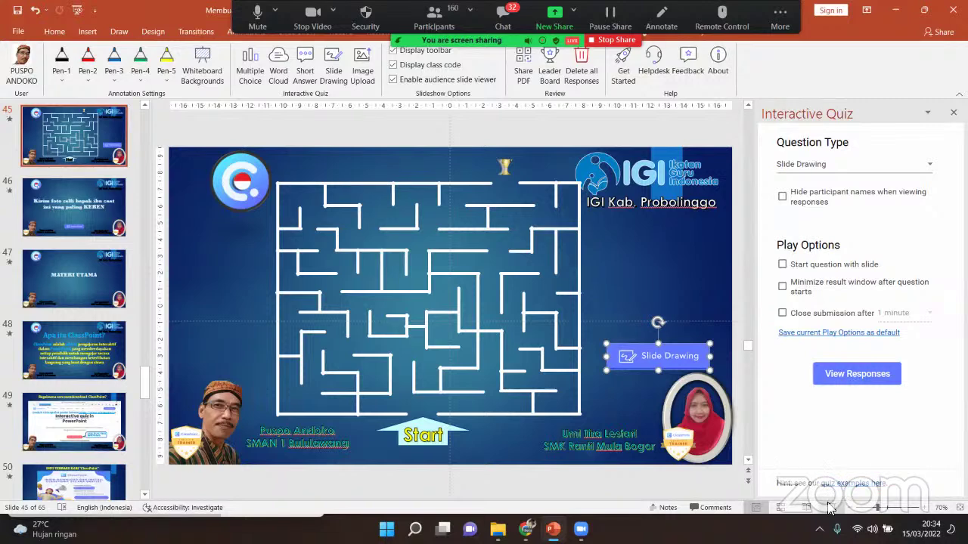
left_click(783, 264)
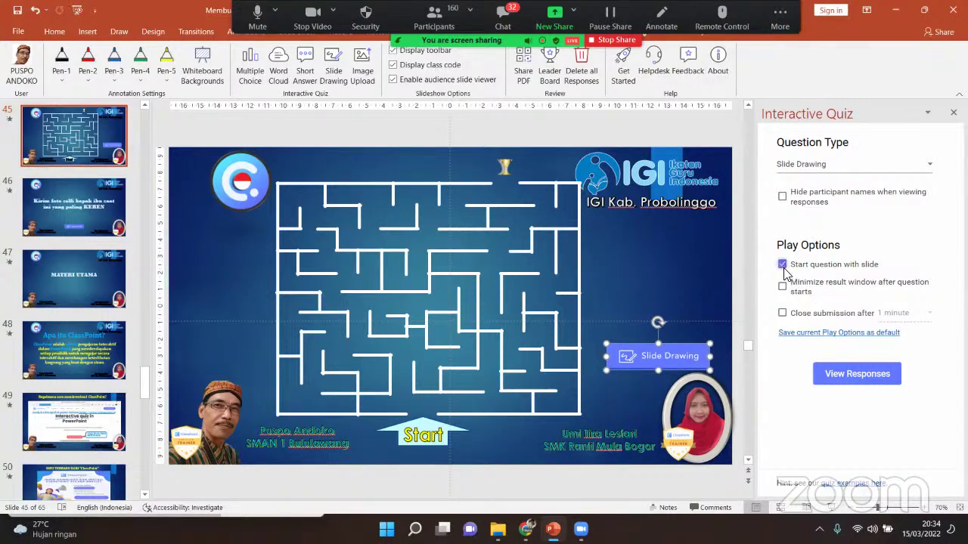
left_click(782, 313)
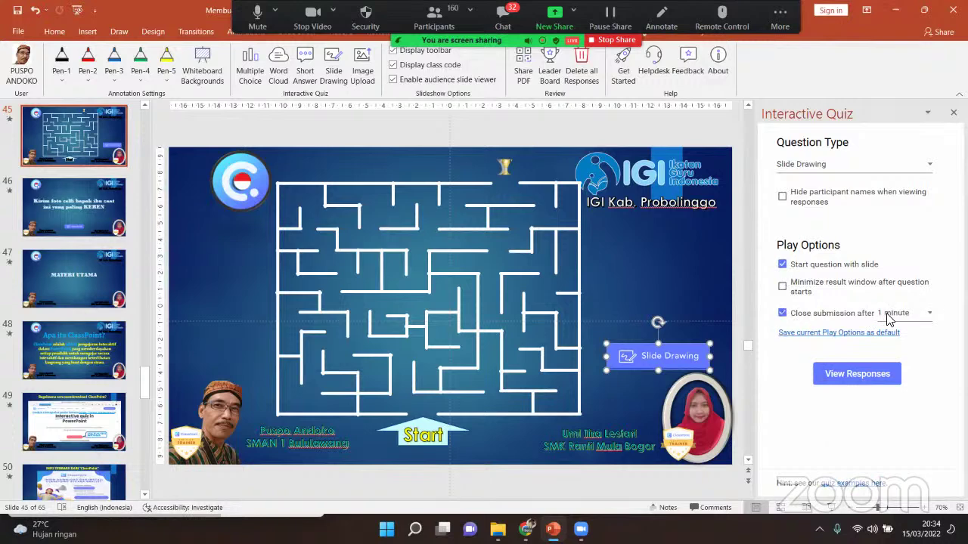
left_click(896, 314)
left_click(898, 364)
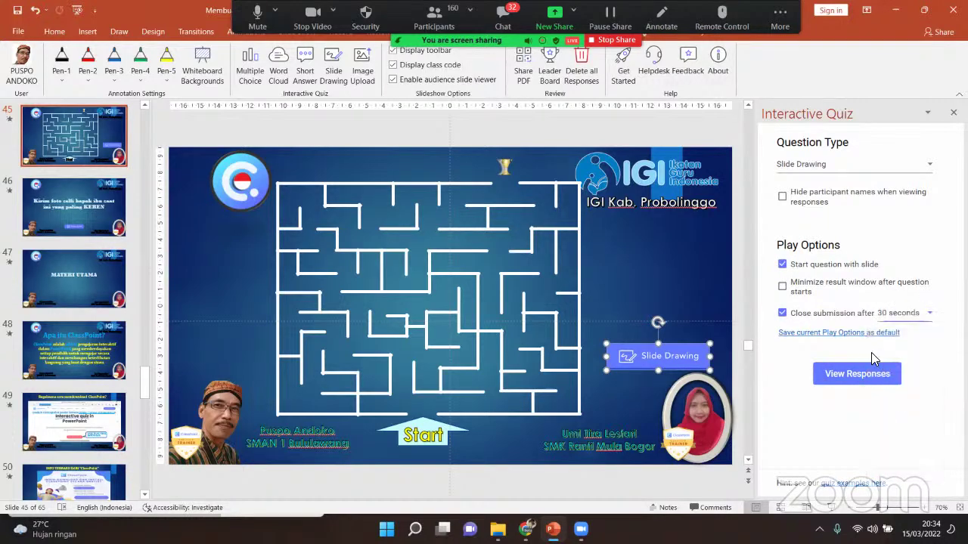
Step: Run the maze drawing question in the slideshow, extend its timer by 15 seconds and save the submitted drawings for review
left_click(834, 513)
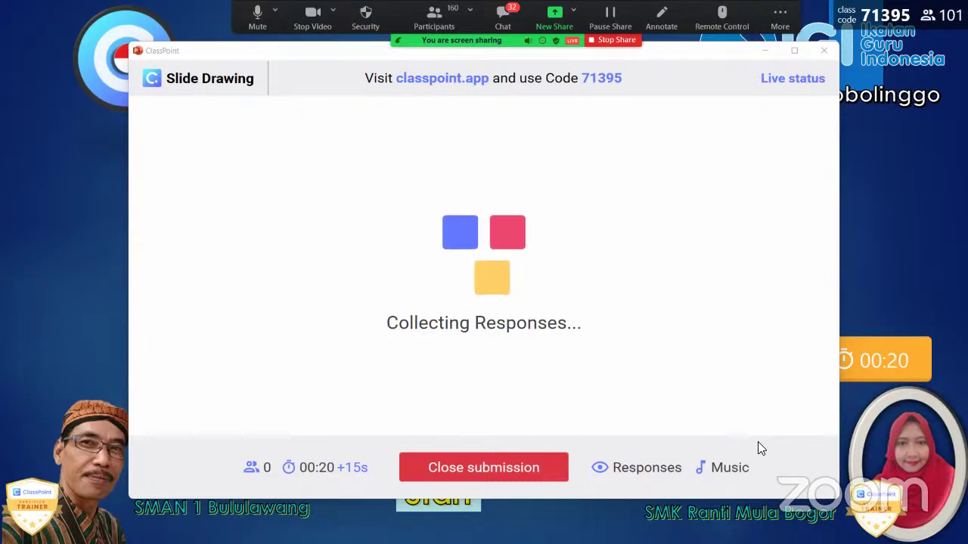
left_click(354, 468)
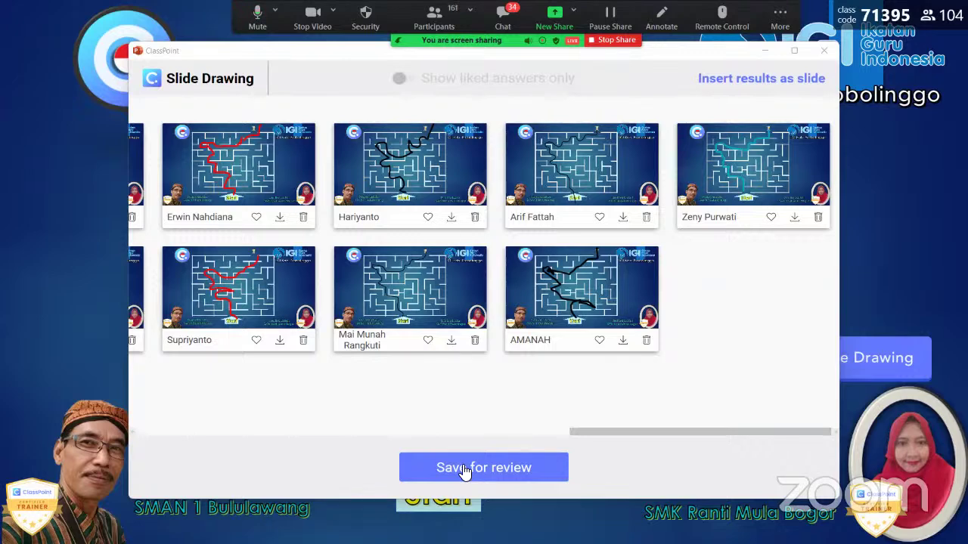
left_click(464, 471)
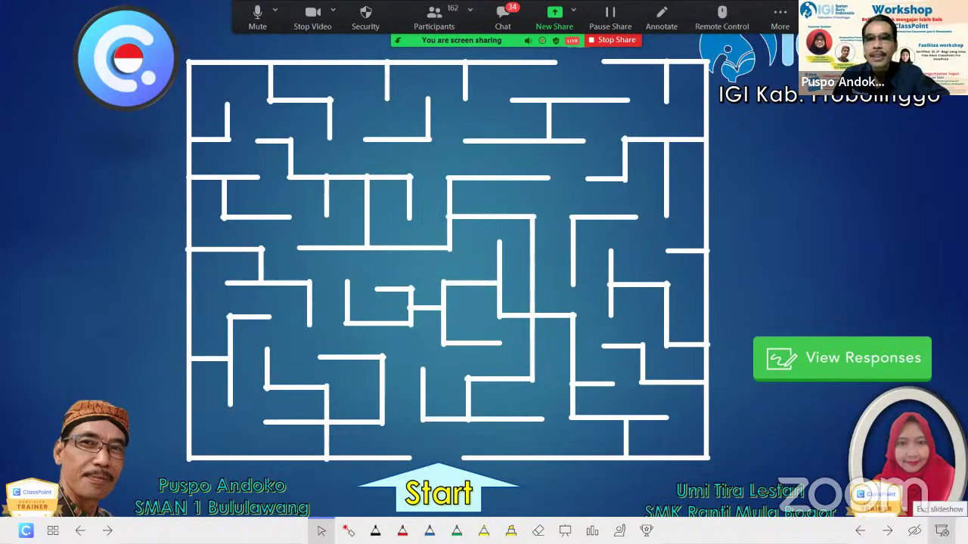
Step: End the slideshow and open slide 46 with the selfie Image Upload question
key("Escape")
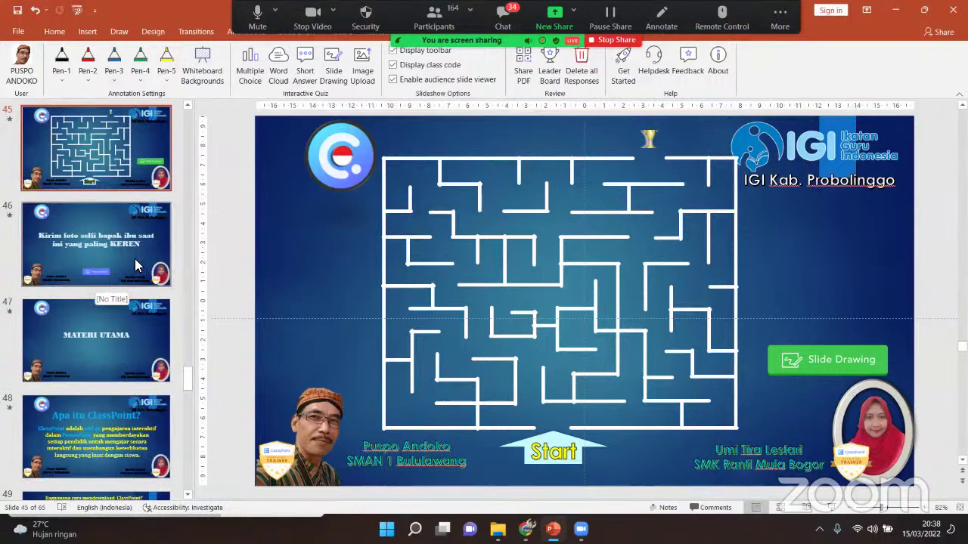
left_click(97, 273)
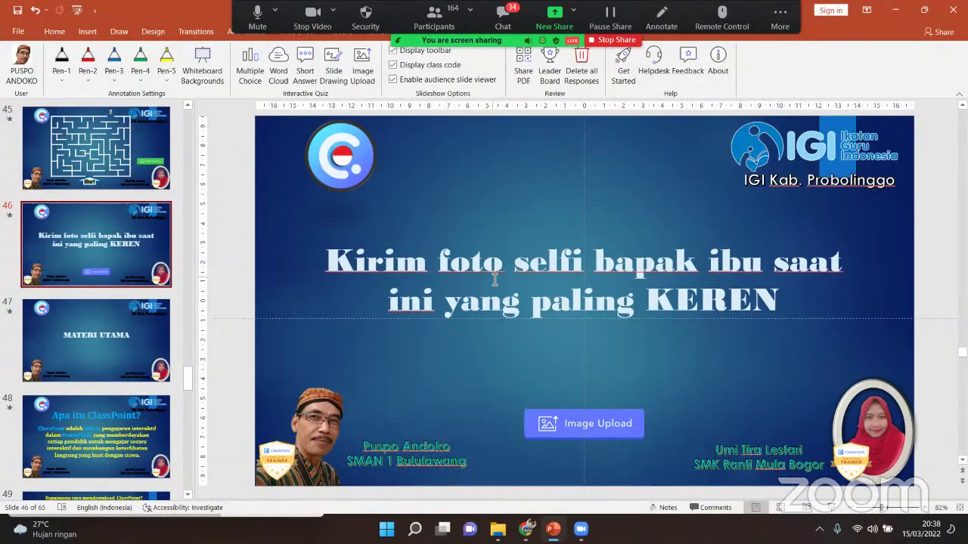